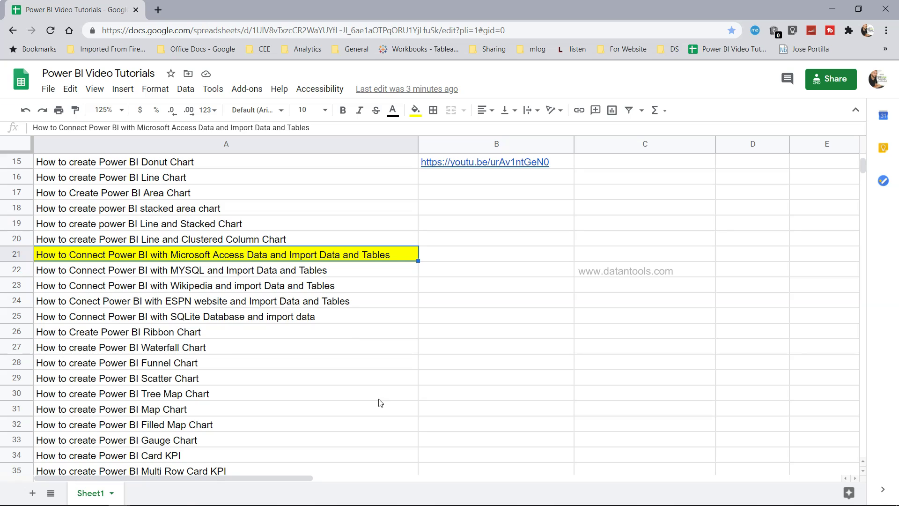
# - Pick Access database from the Get data sources and connect to open the file browser
pyautogui.click(391, 500)
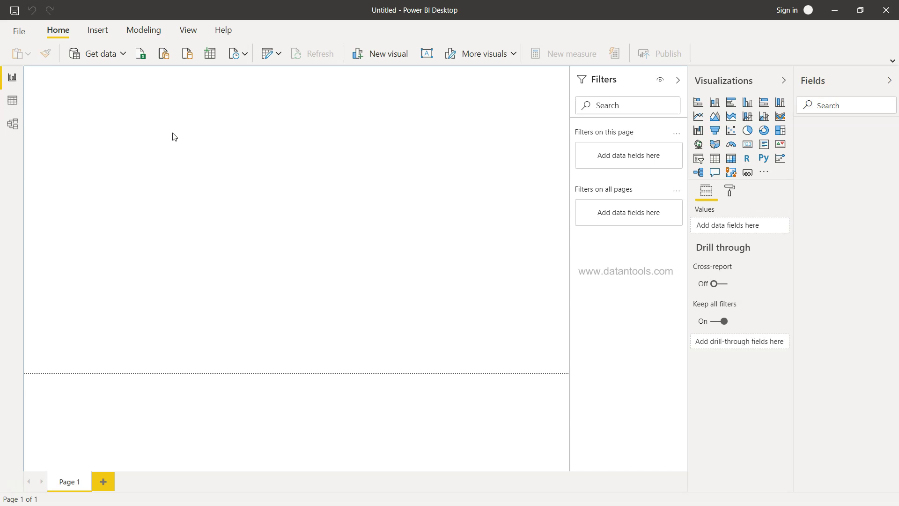
pyautogui.click(100, 53)
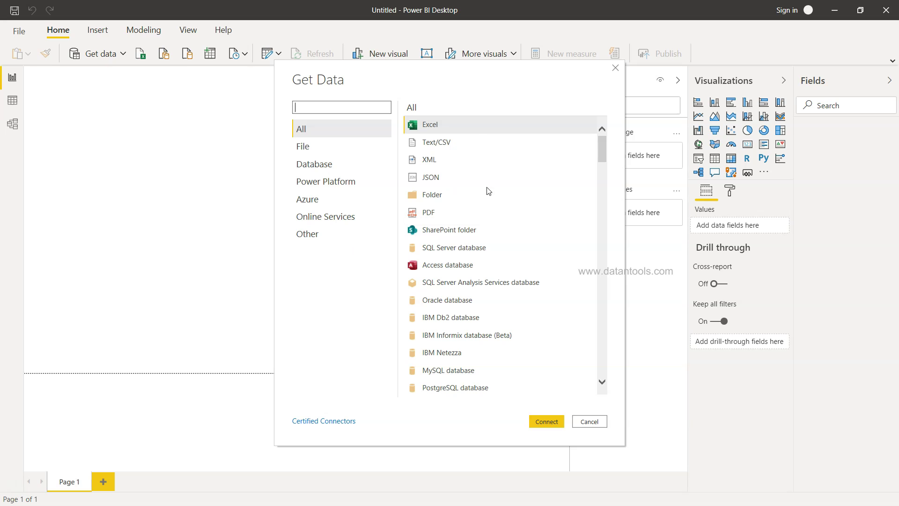
pyautogui.click(448, 273)
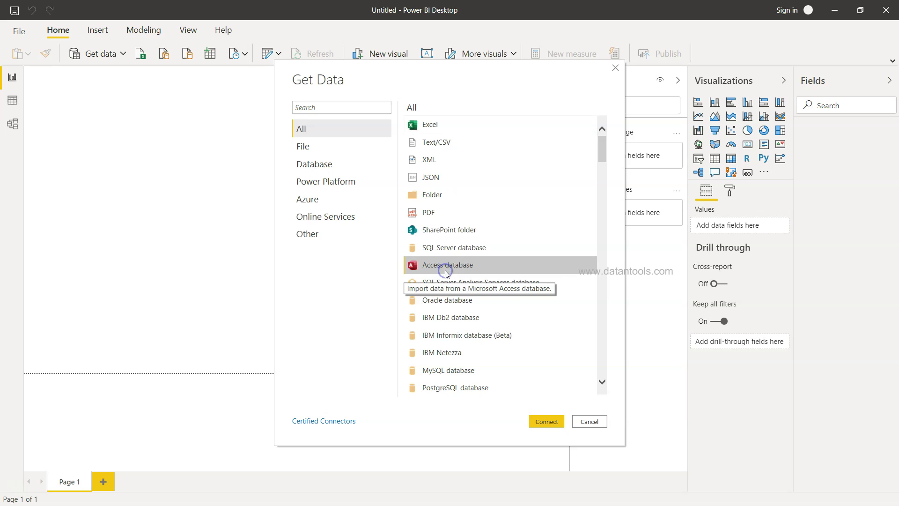
pyautogui.click(547, 421)
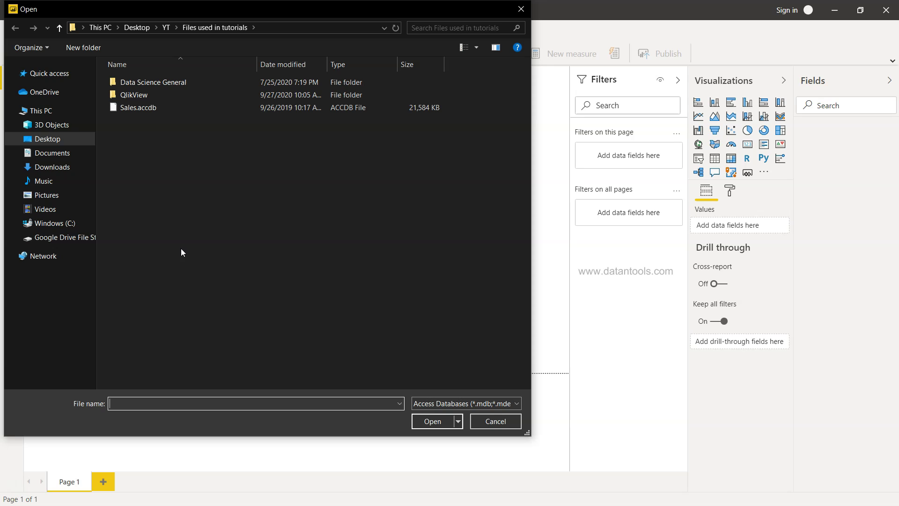
# - Open Sales.accdb from the tutorial files folder
pyautogui.click(144, 108)
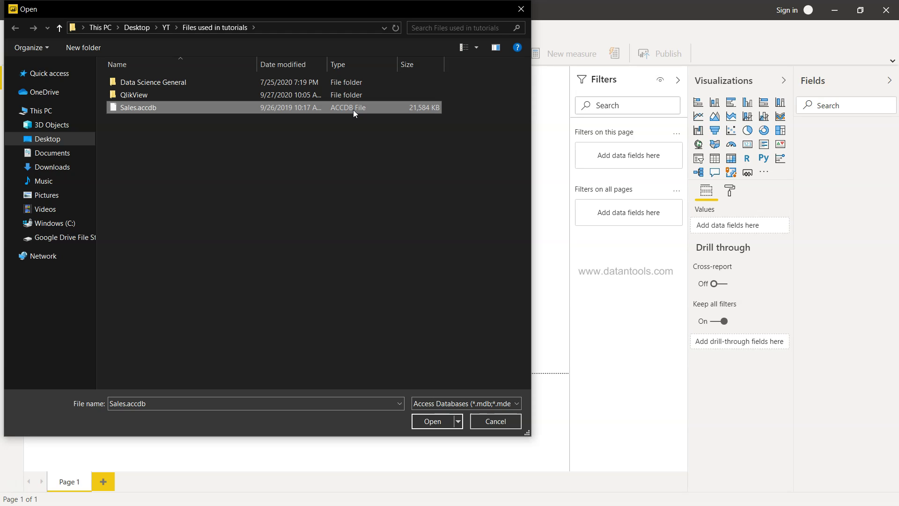
pyautogui.doubleClick(184, 107)
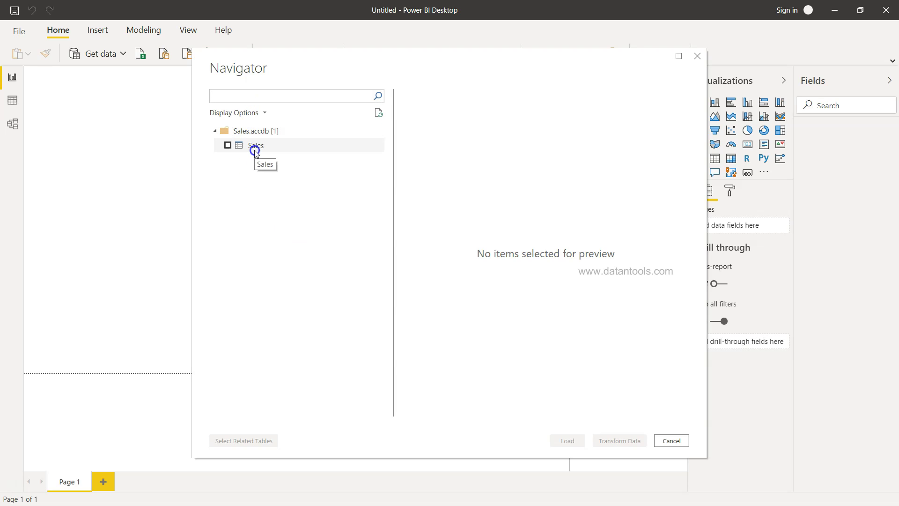
# - Preview the Sales table's columns in Navigator, then tick it and load it
pyautogui.click(263, 146)
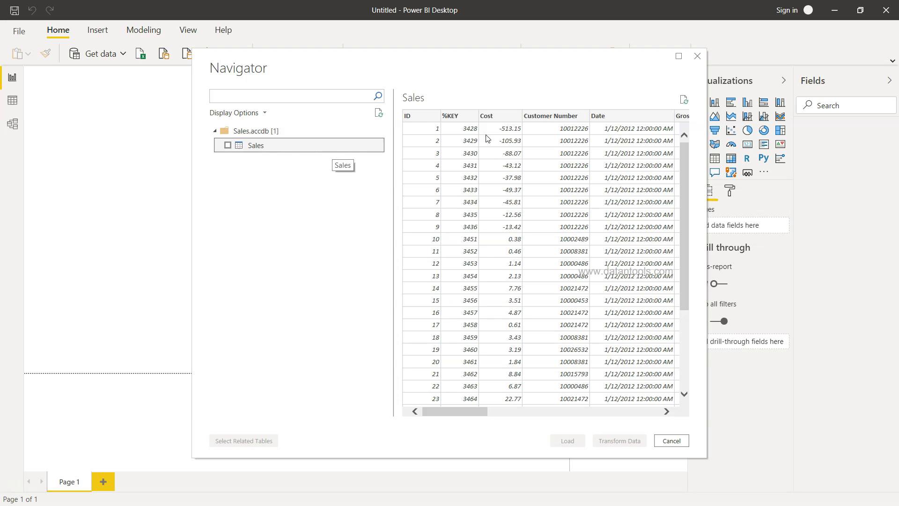
pyautogui.hscroll(2, 499, 163)
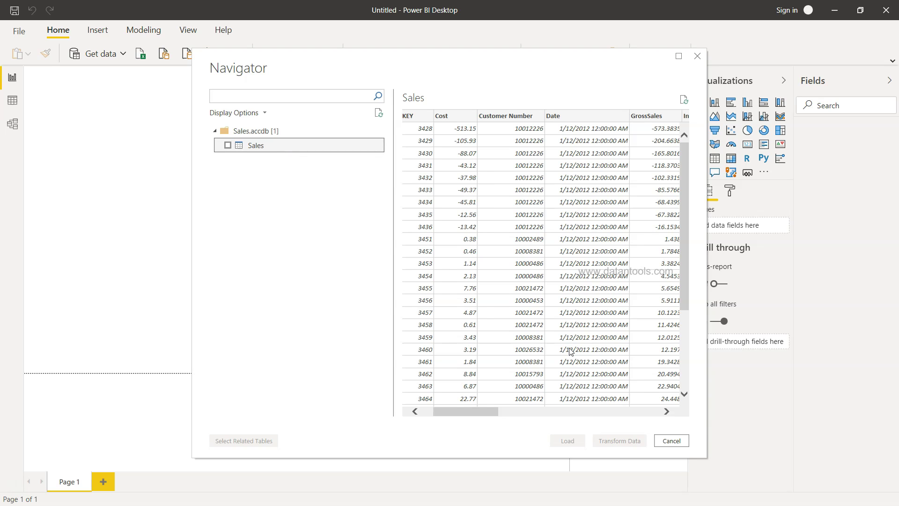
pyautogui.hscroll(5, 570, 351)
pyautogui.hscroll(8, 570, 351)
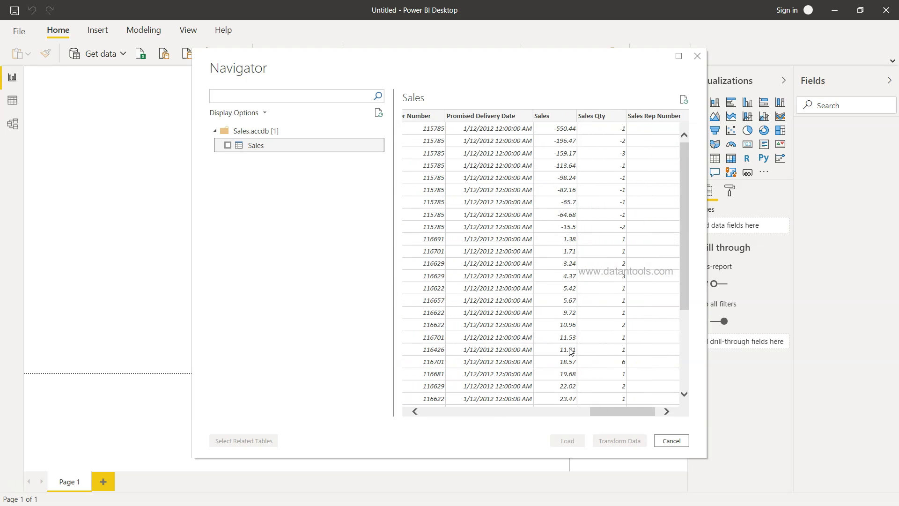
pyautogui.hscroll(-13, 571, 352)
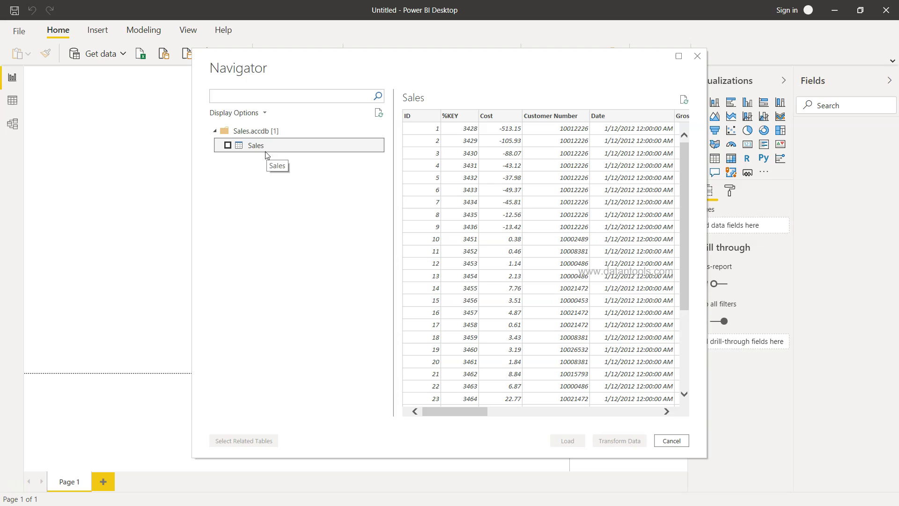
pyautogui.click(228, 146)
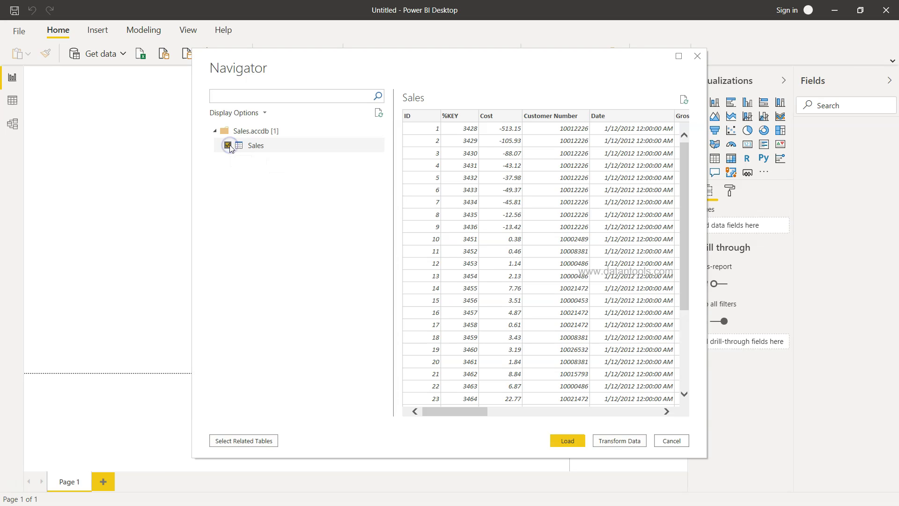
pyautogui.click(568, 442)
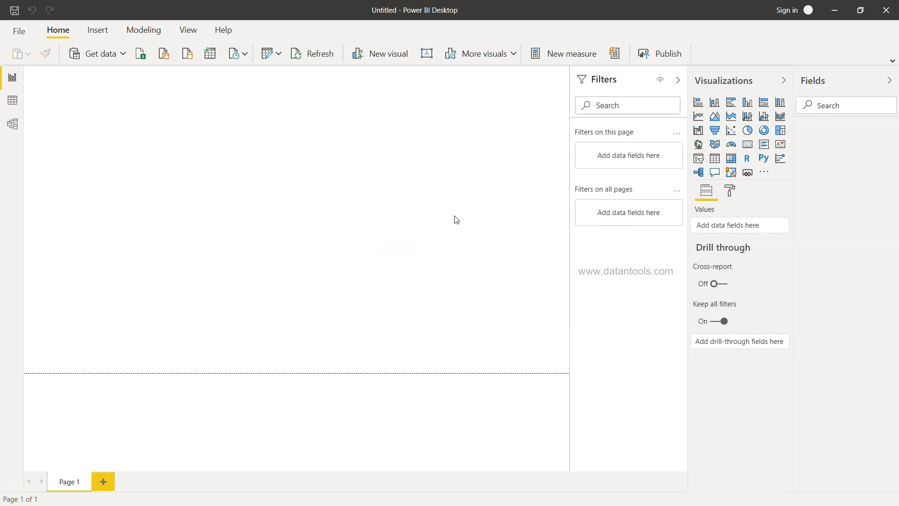
# - Switch to Data view to show the Sales table's 96,466 rows and columns
pyautogui.click(16, 104)
pyautogui.click(14, 106)
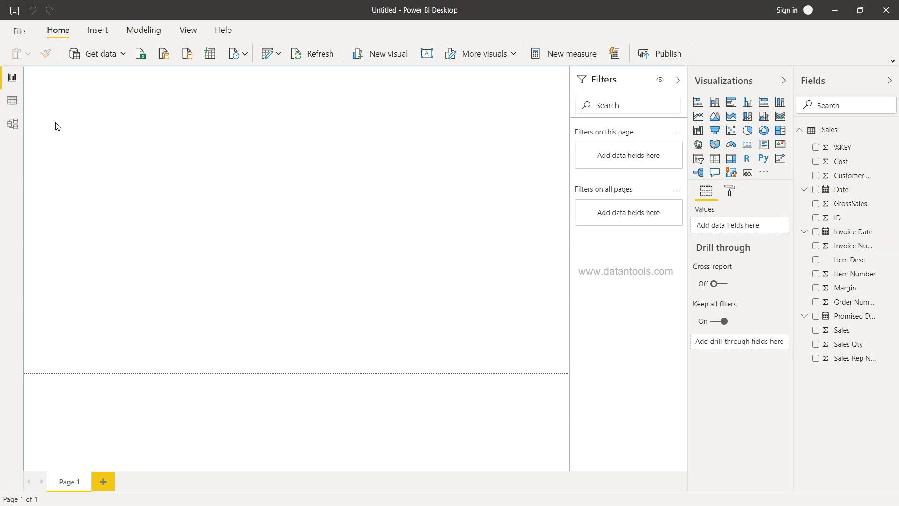
pyautogui.click(13, 103)
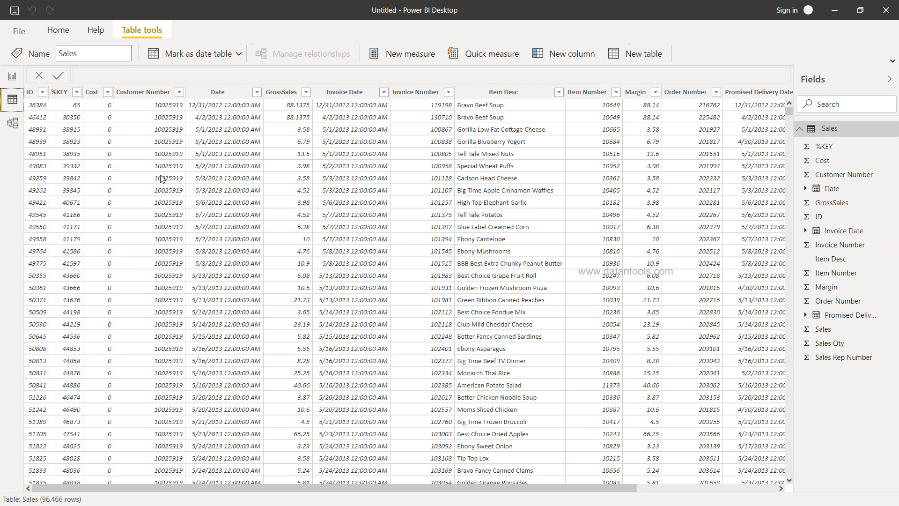
# - Scroll across the Sales grid's columns, then return to the blank Page 1 report canvas
pyautogui.hscroll(3, 363, 247)
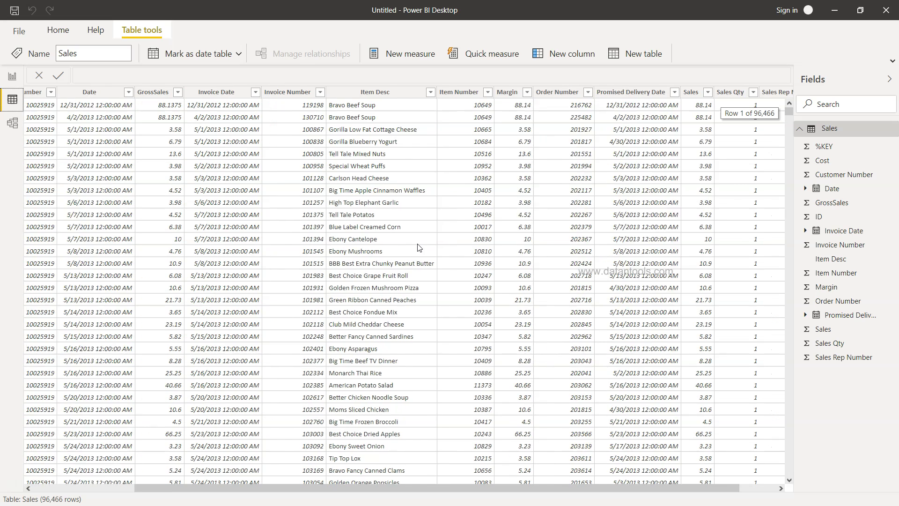
pyautogui.hscroll(-4, 419, 247)
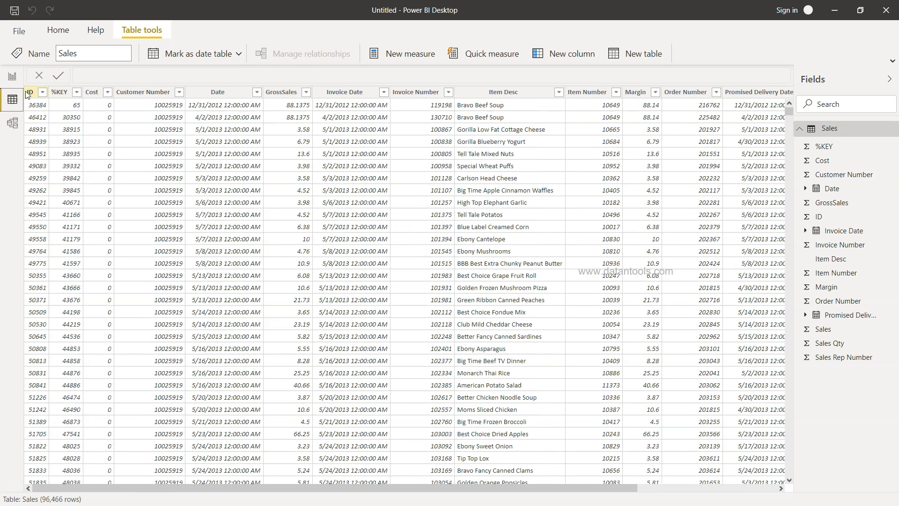
pyautogui.click(12, 77)
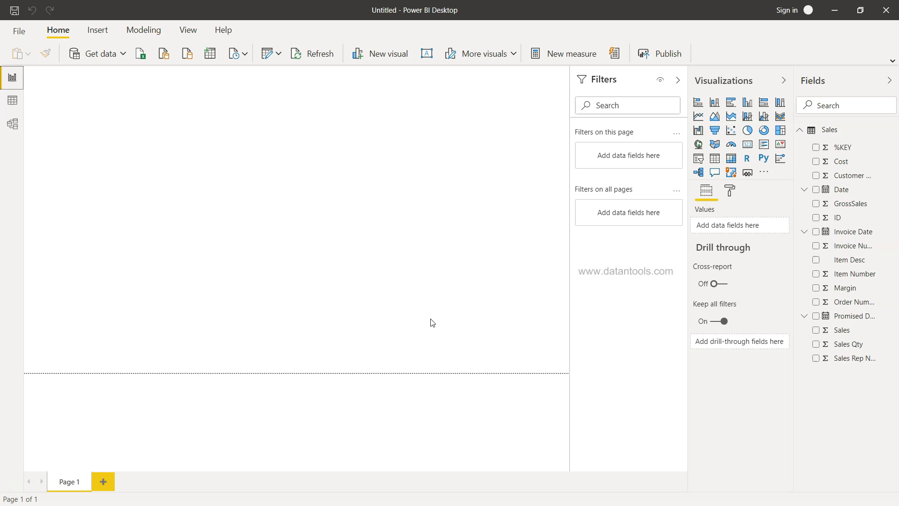
pyautogui.click(20, 127)
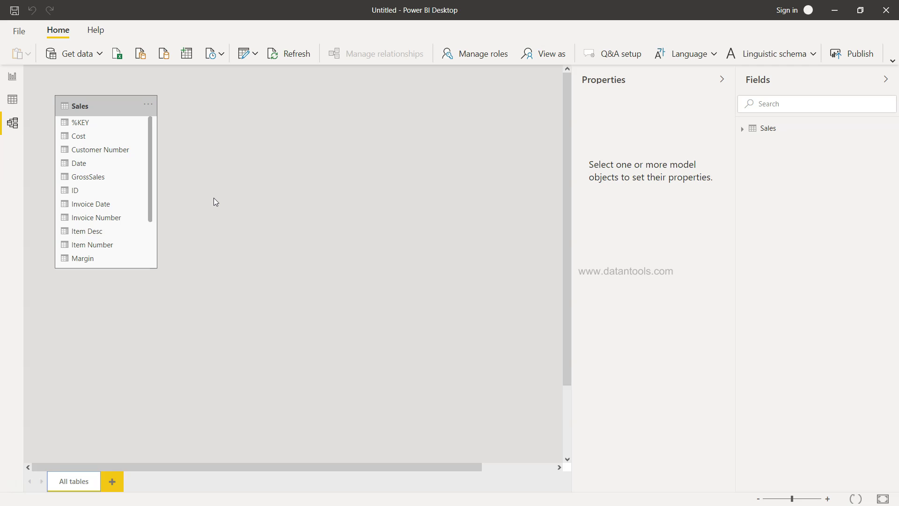
pyautogui.click(12, 76)
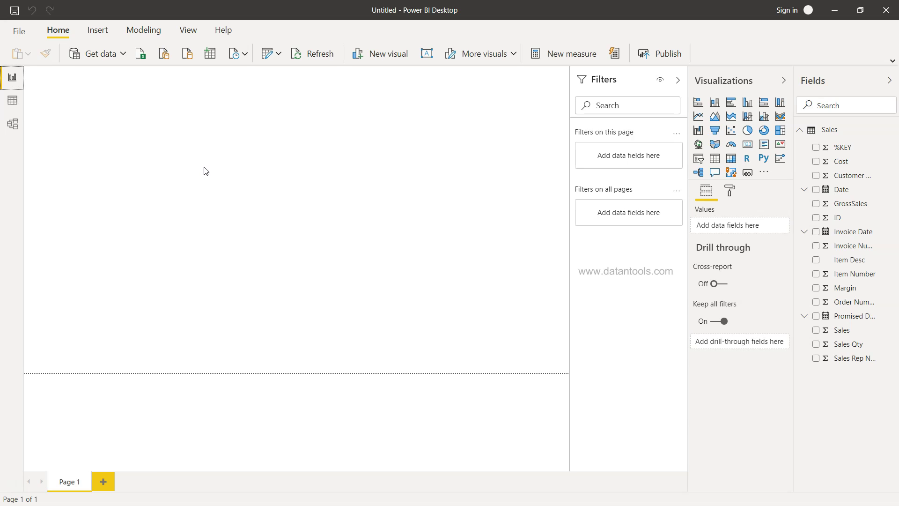
# - In Get Data's Other category, compare ODBC with OLE DB, then connect using OLE DB
pyautogui.click(105, 58)
pyautogui.click(324, 238)
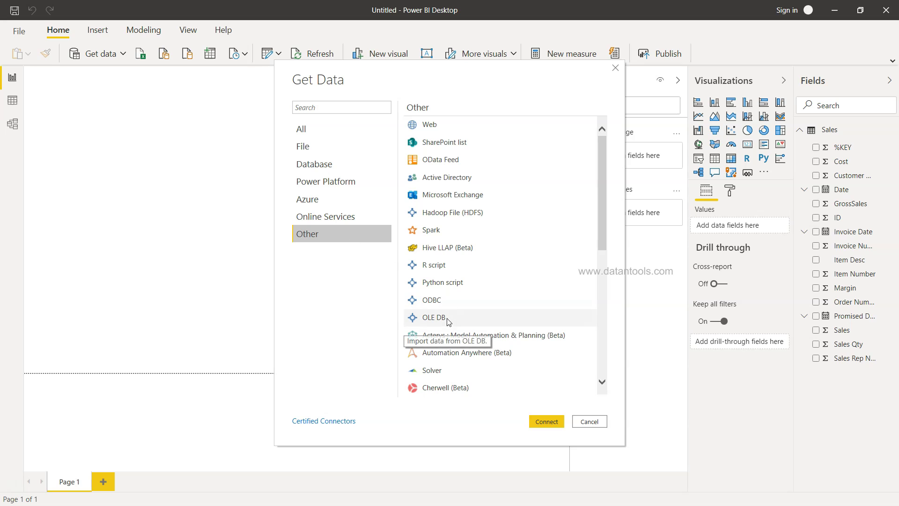
pyautogui.click(463, 318)
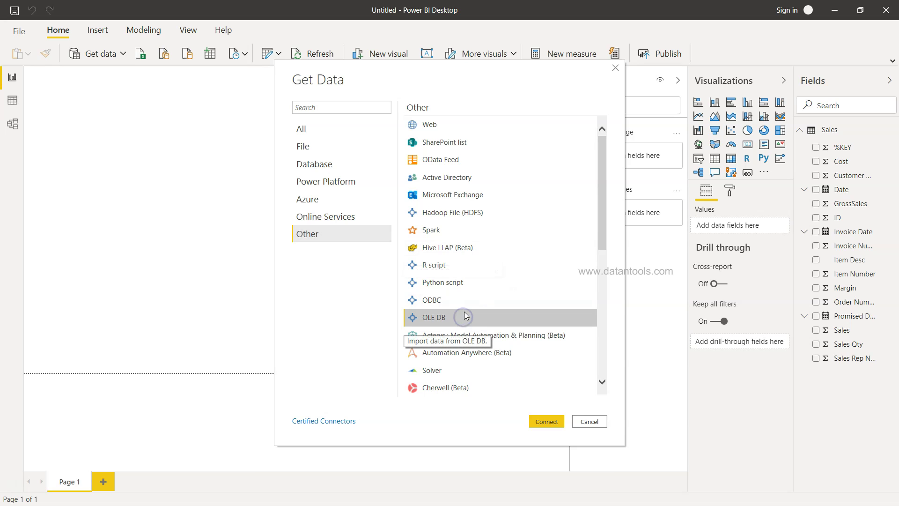
pyautogui.click(468, 303)
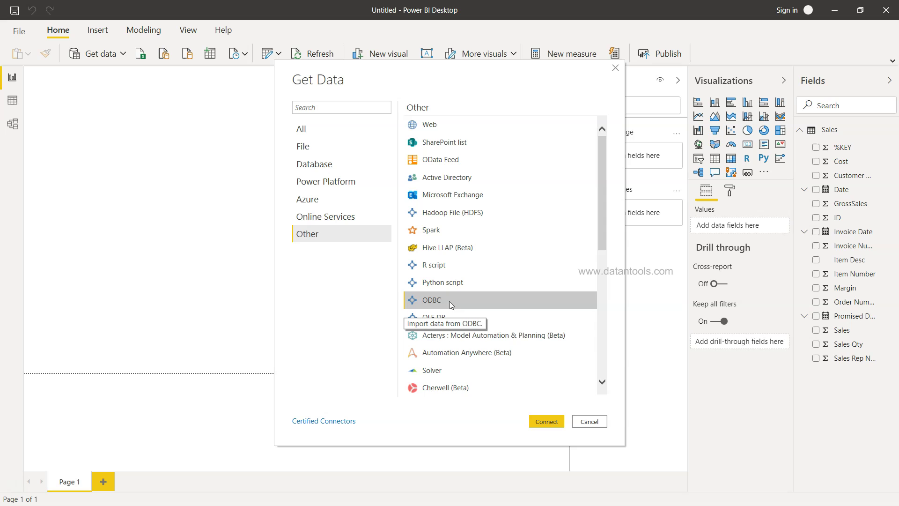
pyautogui.click(457, 315)
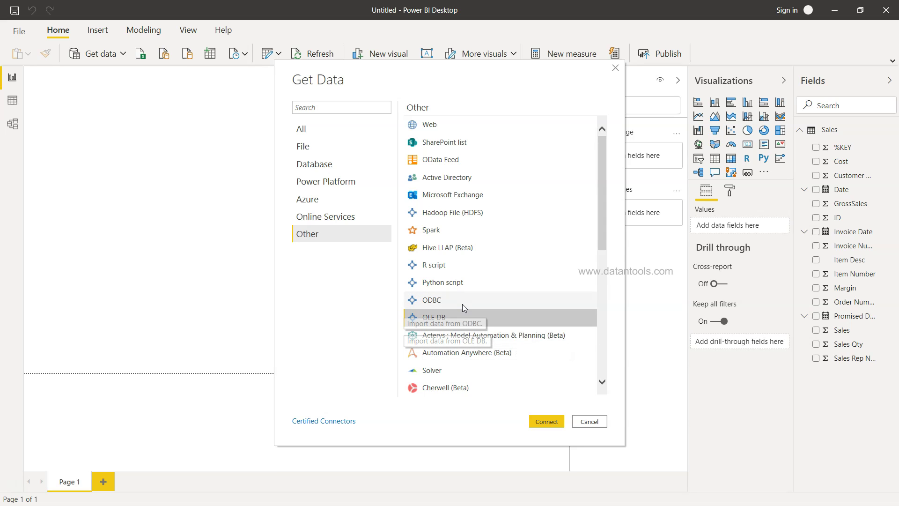
pyautogui.click(462, 302)
pyautogui.click(463, 315)
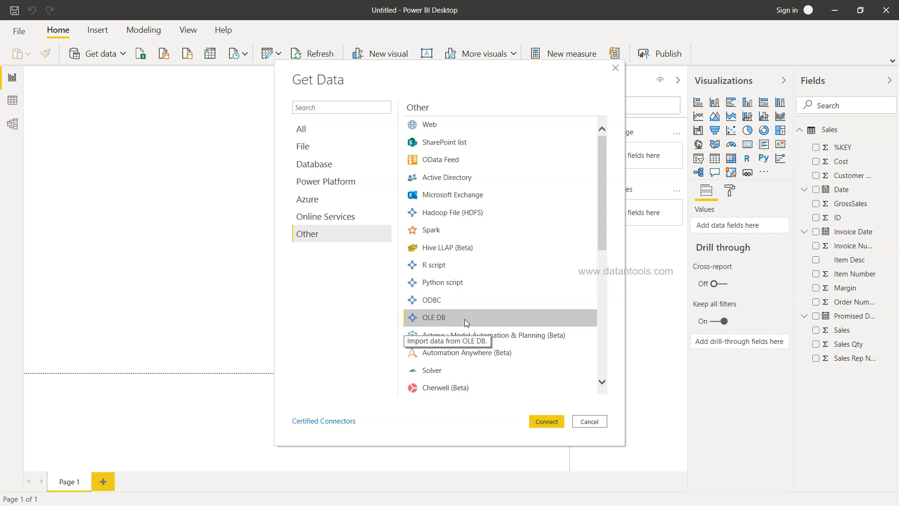
pyautogui.click(546, 422)
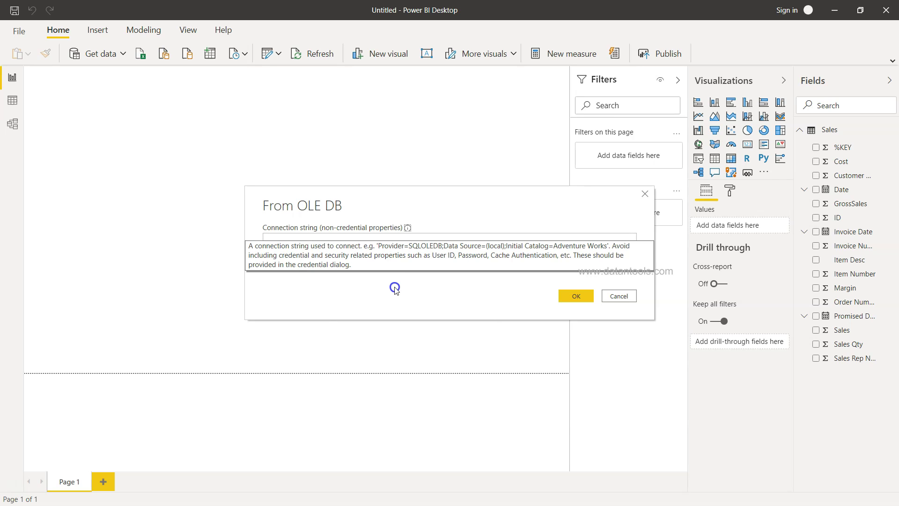
pyautogui.click(619, 259)
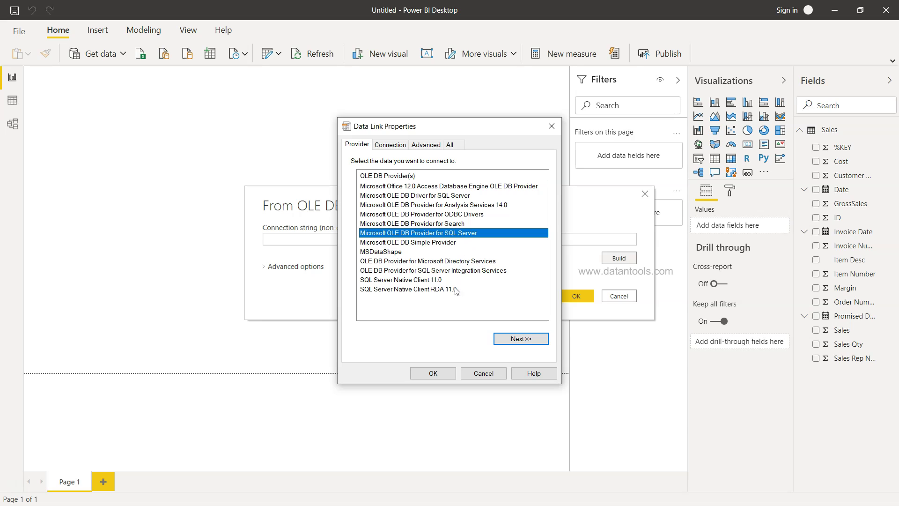
pyautogui.click(465, 187)
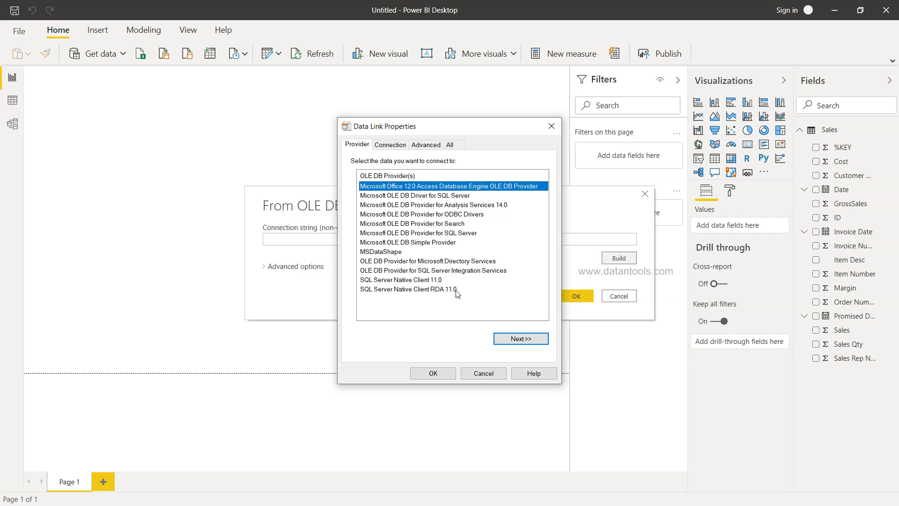
pyautogui.click(390, 146)
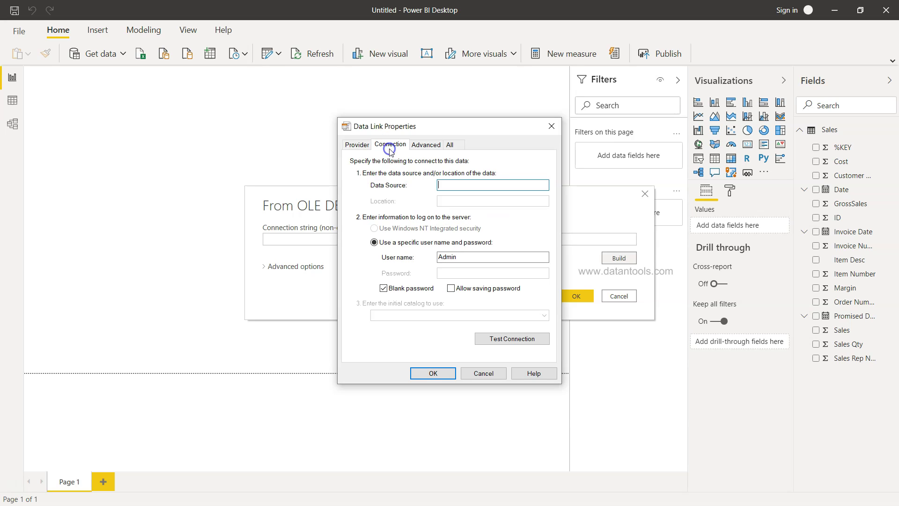
pyautogui.click(418, 145)
pyautogui.click(357, 145)
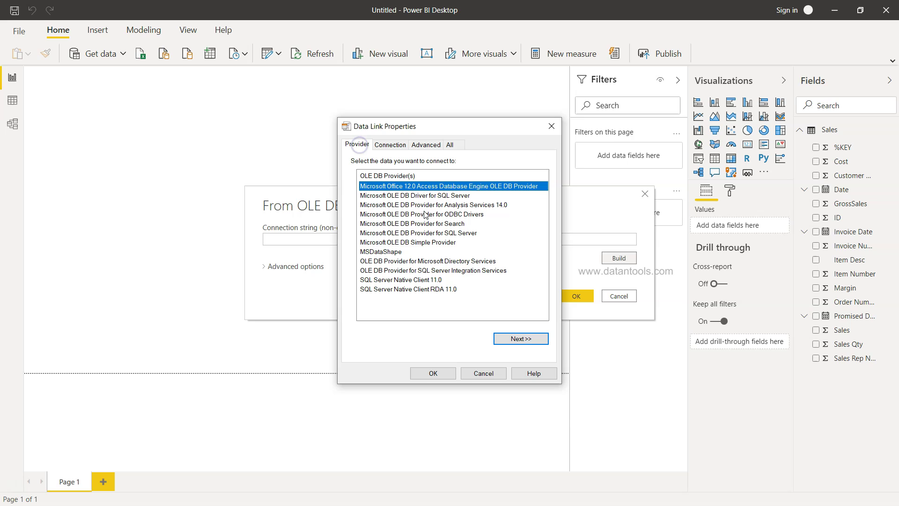
pyautogui.click(393, 148)
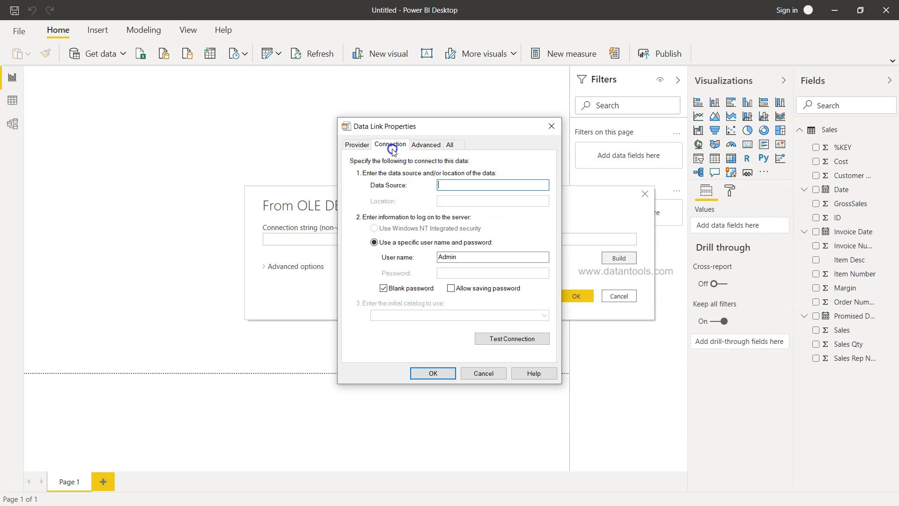
pyautogui.click(424, 148)
pyautogui.click(449, 145)
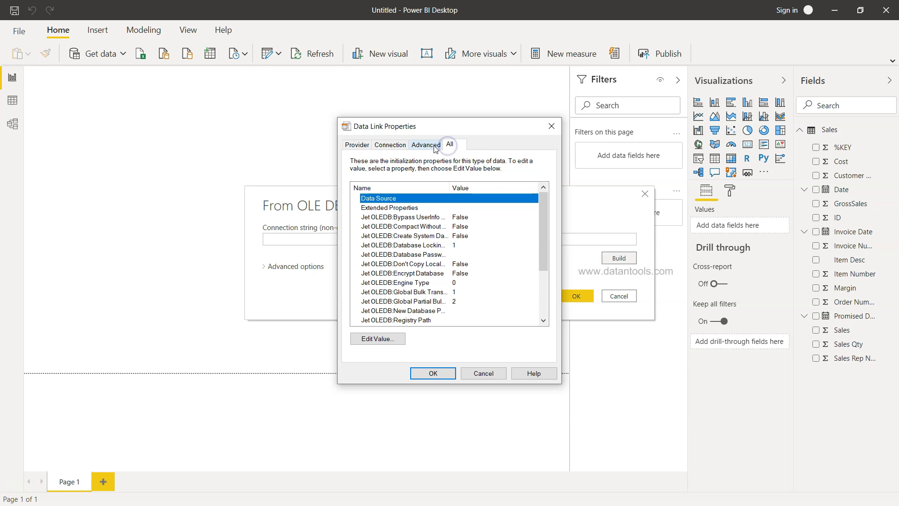
pyautogui.click(429, 145)
pyautogui.click(405, 147)
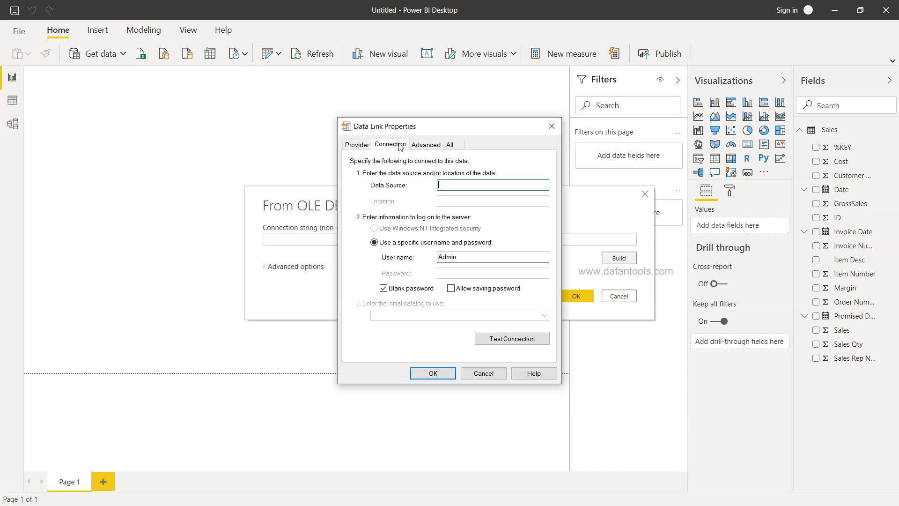
pyautogui.click(358, 144)
pyautogui.click(437, 233)
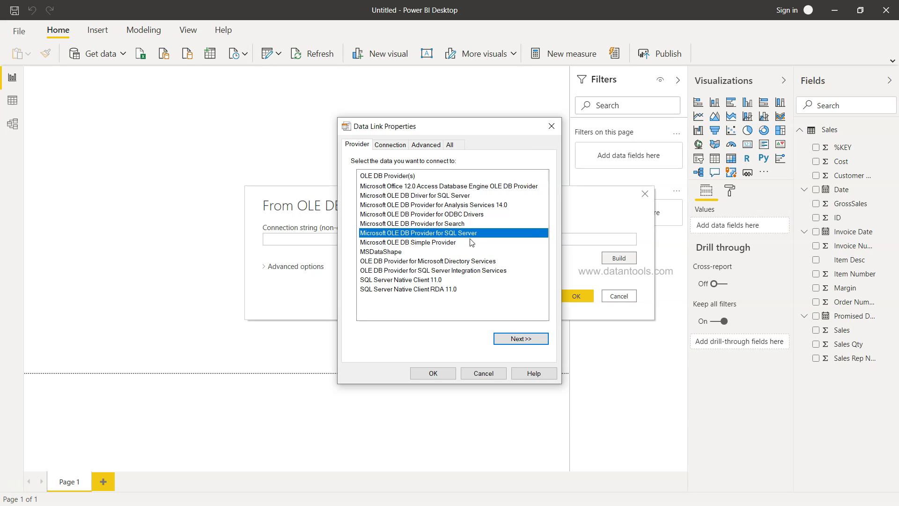
pyautogui.click(468, 206)
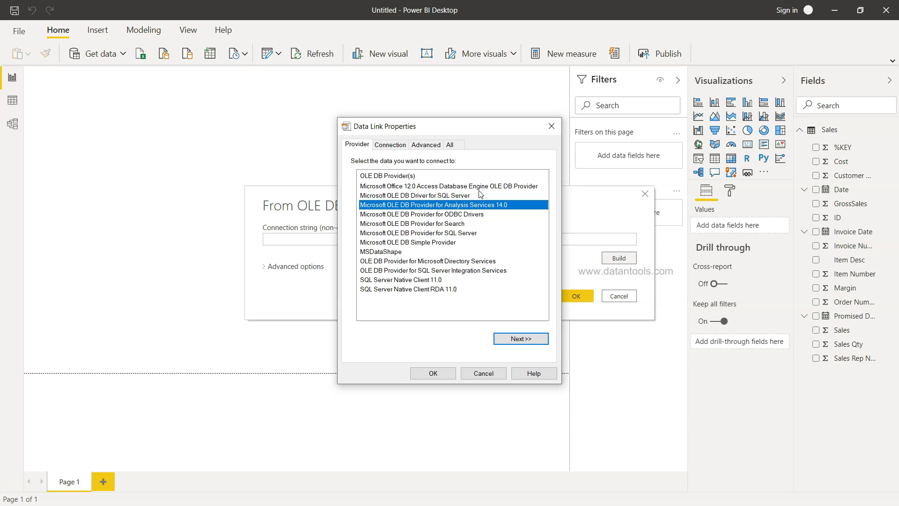
pyautogui.click(478, 186)
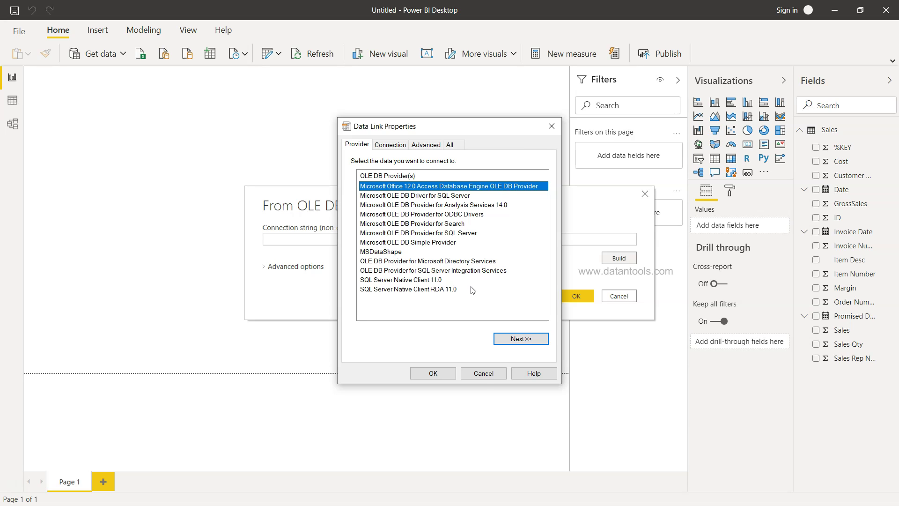
pyautogui.click(485, 378)
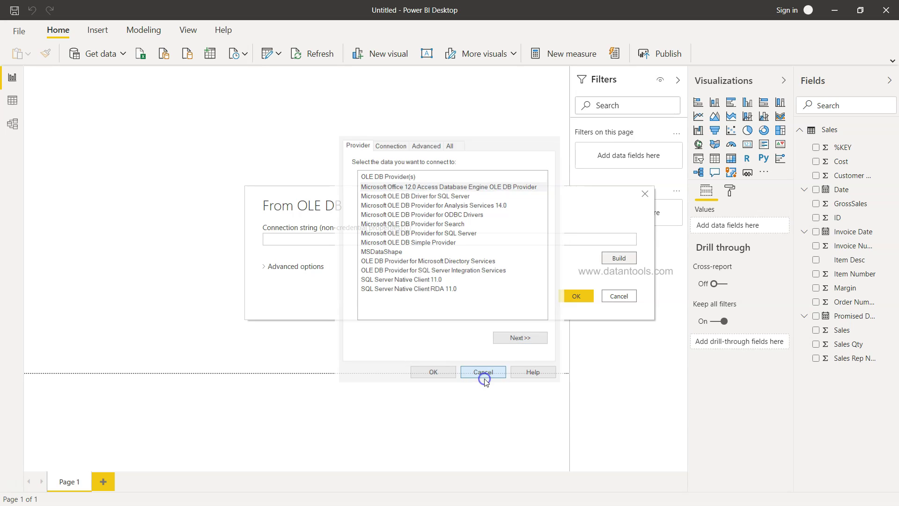
# - Cancel the From OLE DB dialog and dismiss the reopened Get Data window without connecting
pyautogui.click(627, 296)
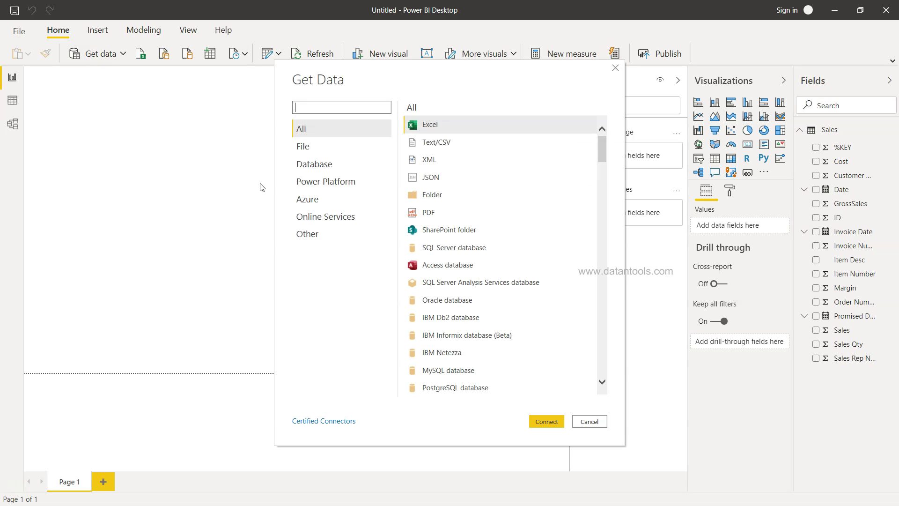
pyautogui.click(310, 234)
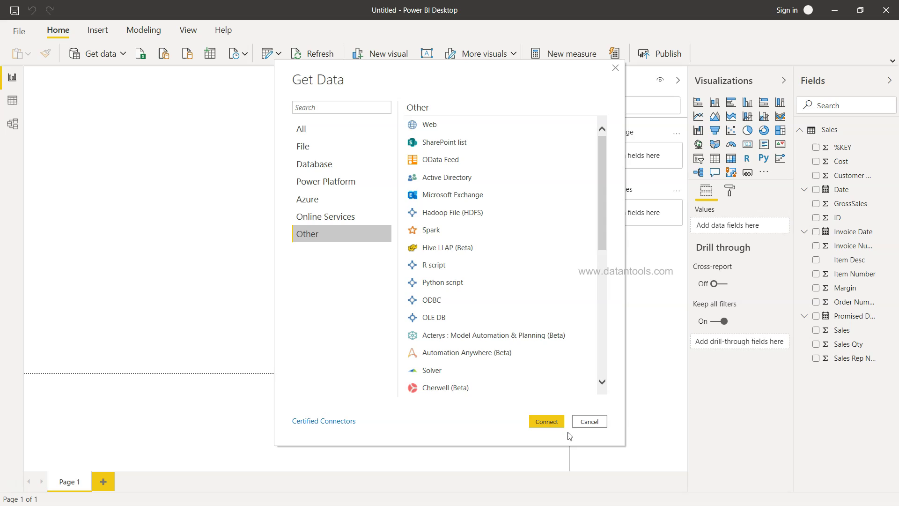
pyautogui.click(585, 422)
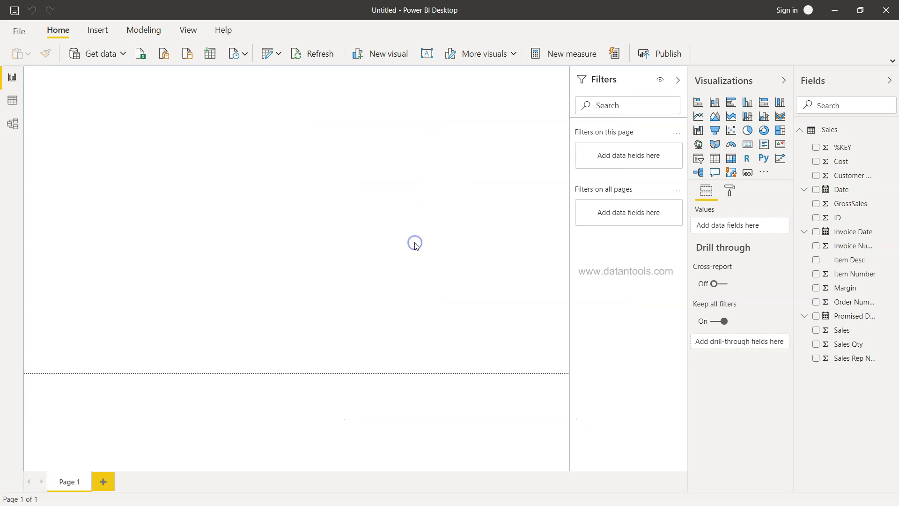